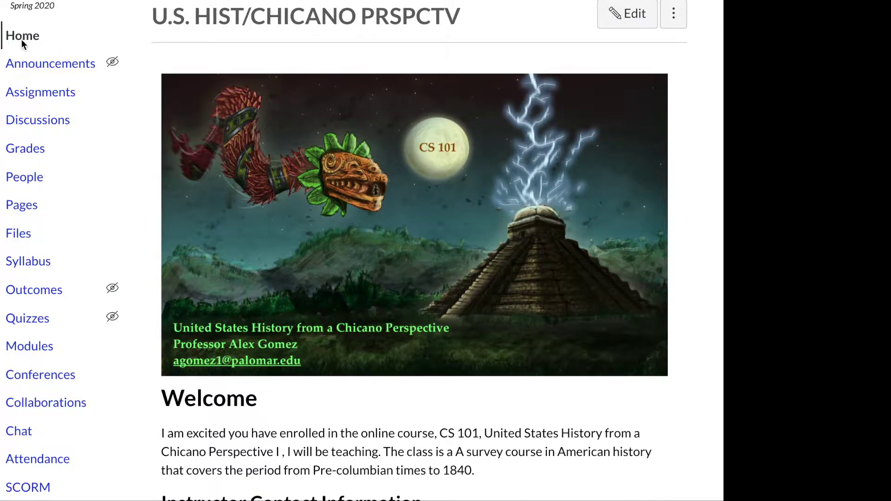
scroll(227, 216, "down", 1)
scroll(226, 216, "down", 2)
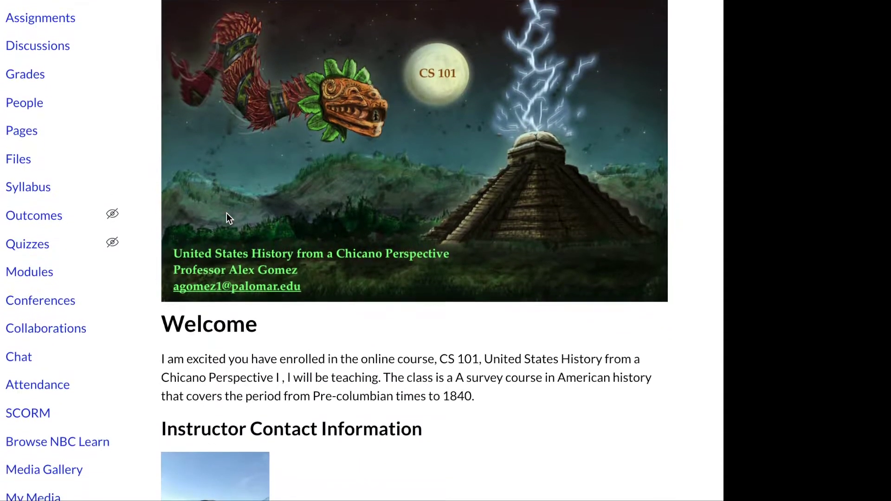
scroll(226, 215, "down", 3)
scroll(227, 216, "down", 3)
scroll(226, 216, "down", 3)
scroll(227, 216, "down", 1)
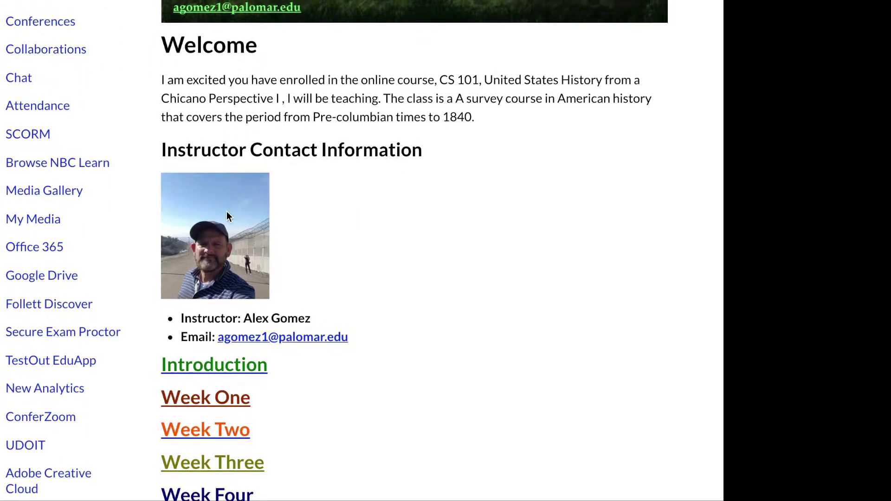
scroll(226, 216, "down", 1)
scroll(226, 216, "down", 2)
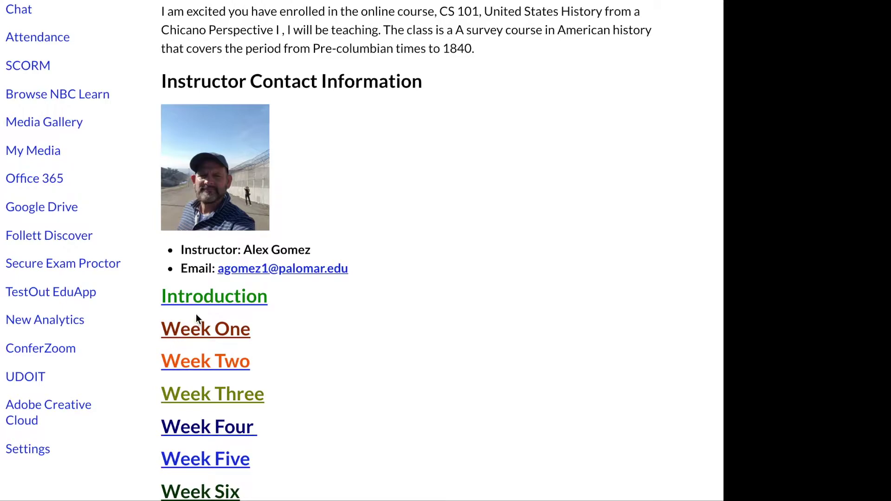
left_click(170, 332)
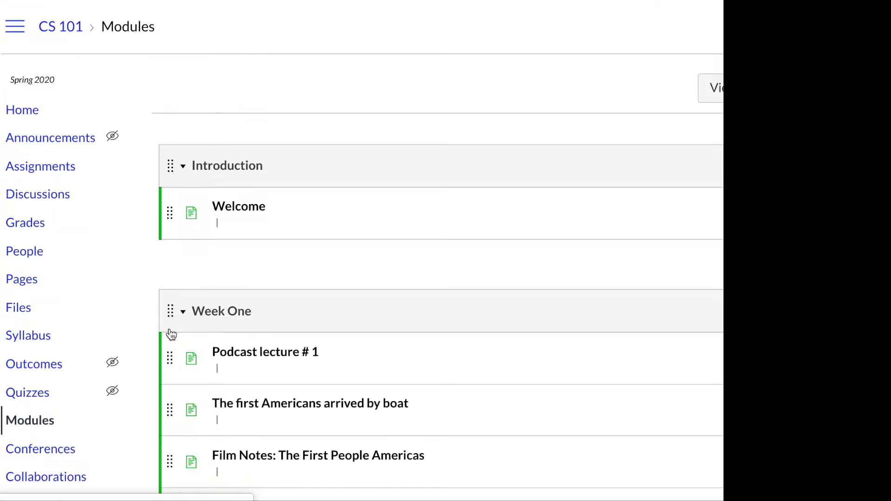
scroll(252, 311, "down", 5)
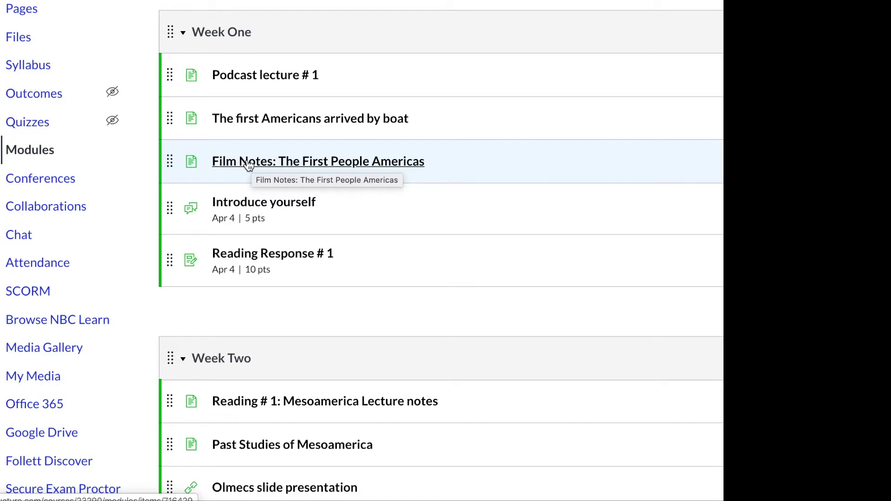
View the Film Notes: The First People Americas page with its documentary and fourteen questions
left_click(218, 164)
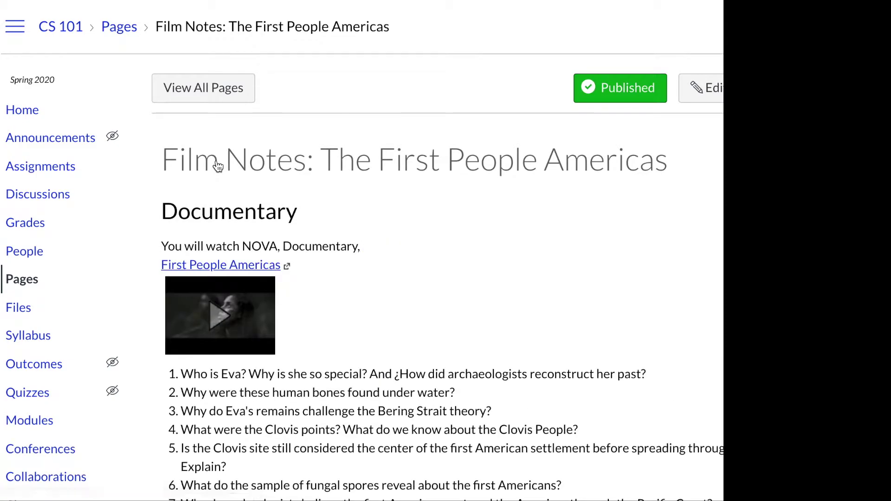
scroll(272, 212, "down", 1)
scroll(273, 216, "down", 2)
scroll(275, 221, "down", 2)
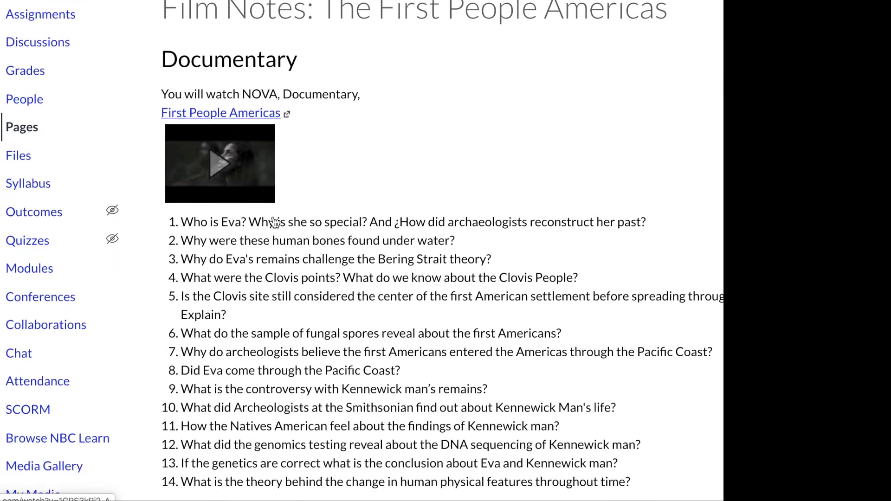
scroll(274, 221, "down", 2)
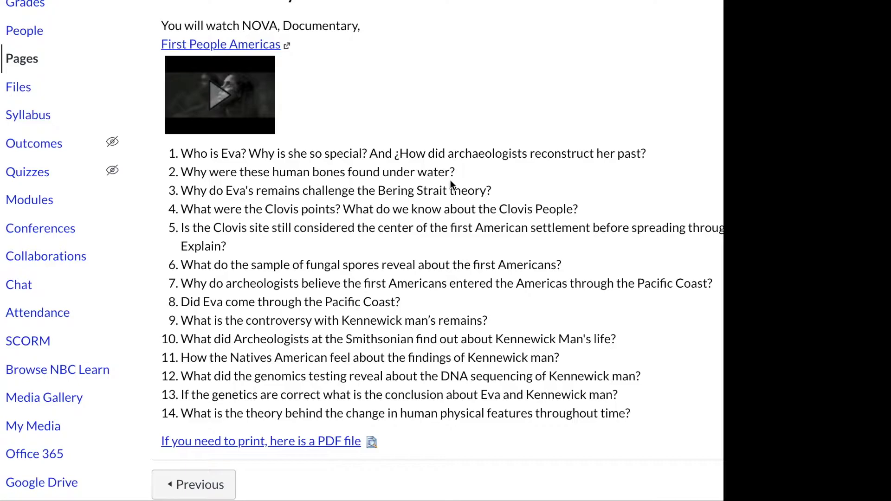
scroll(386, 318, "up", 2)
scroll(389, 320, "up", 4)
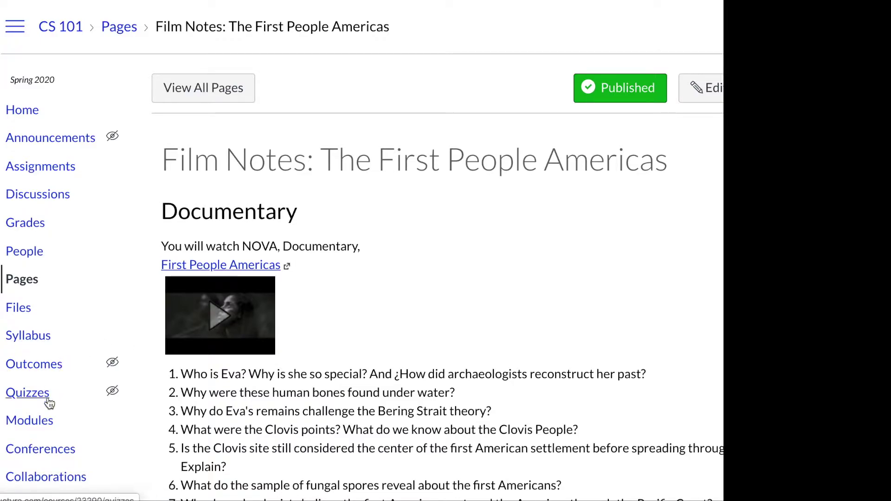
Return to the CS 101 Modules list to see the Week One items
left_click(17, 425)
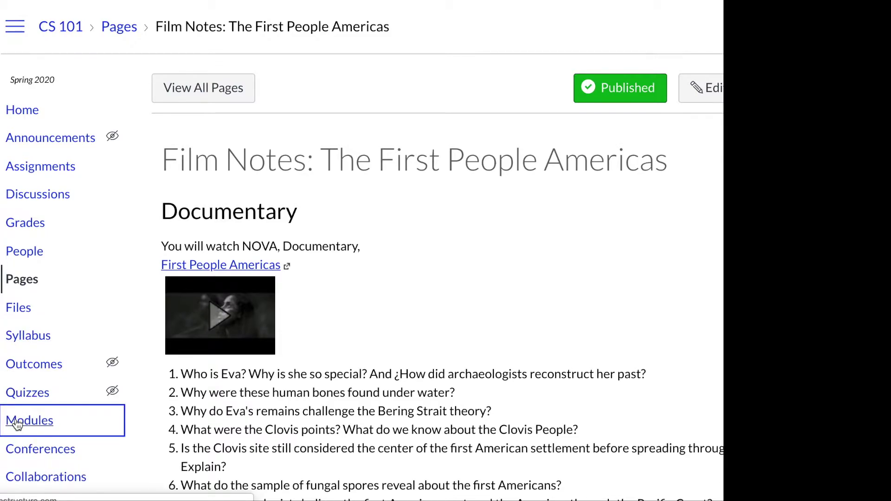
scroll(238, 394, "down", 1)
scroll(238, 388, "down", 3)
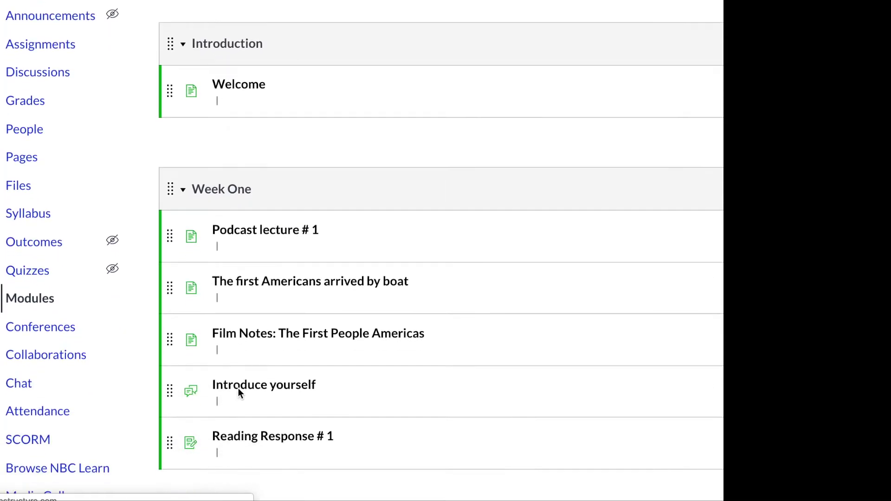
scroll(238, 388, "down", 1)
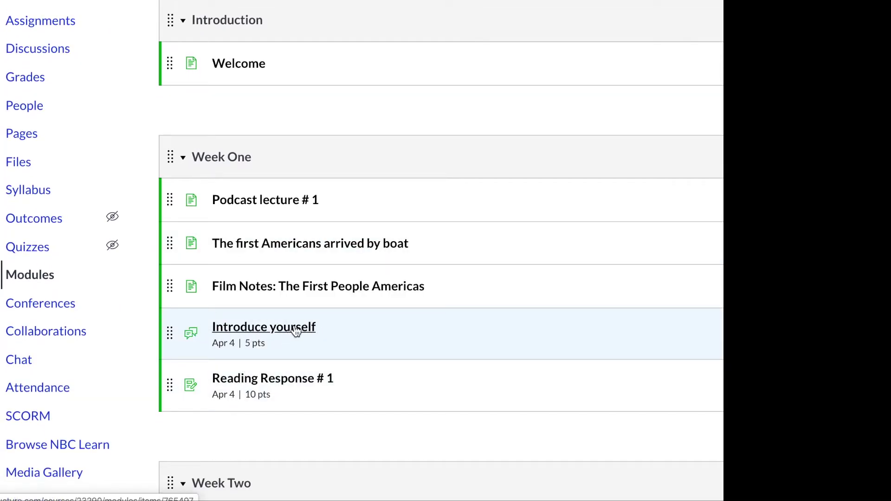
View the Introduce yourself discussion (5 points, due Apr 4), highlighting its Grading and feedback heading
left_click(233, 331)
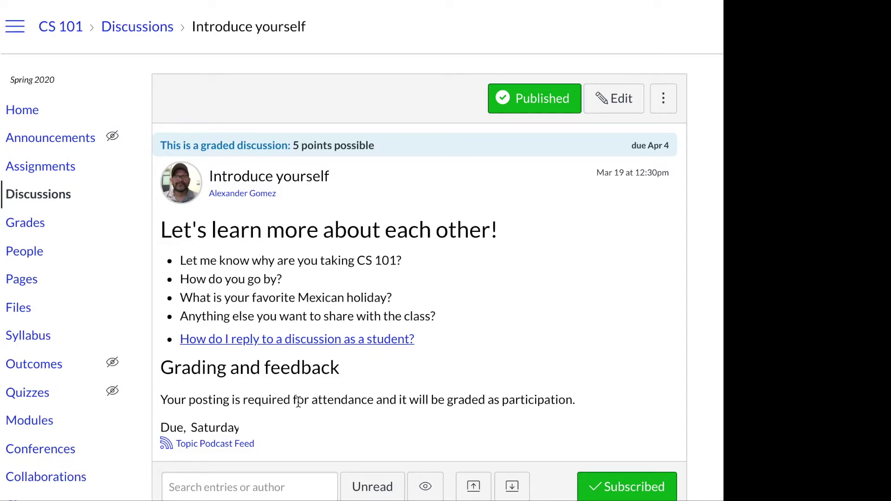
left_click_drag(159, 368, 338, 374)
left_click(272, 394)
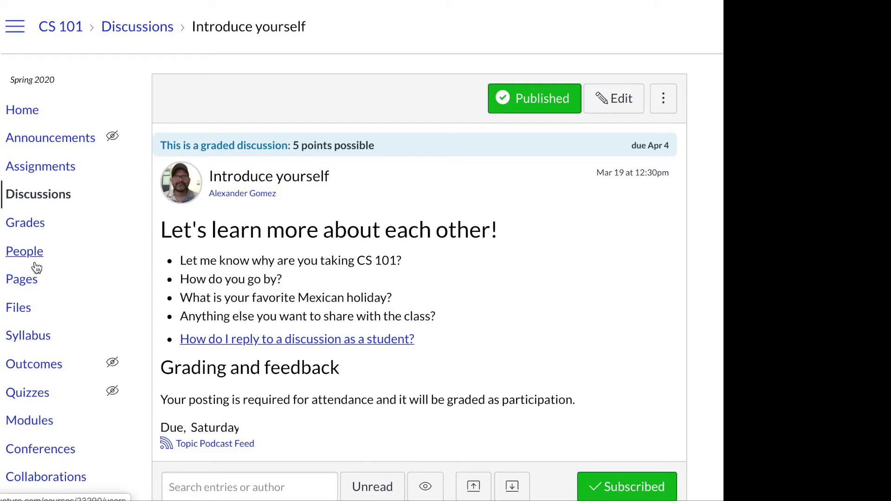
Return to the Modules list and bring Reading Response # 1 in Week One into view
left_click(16, 423)
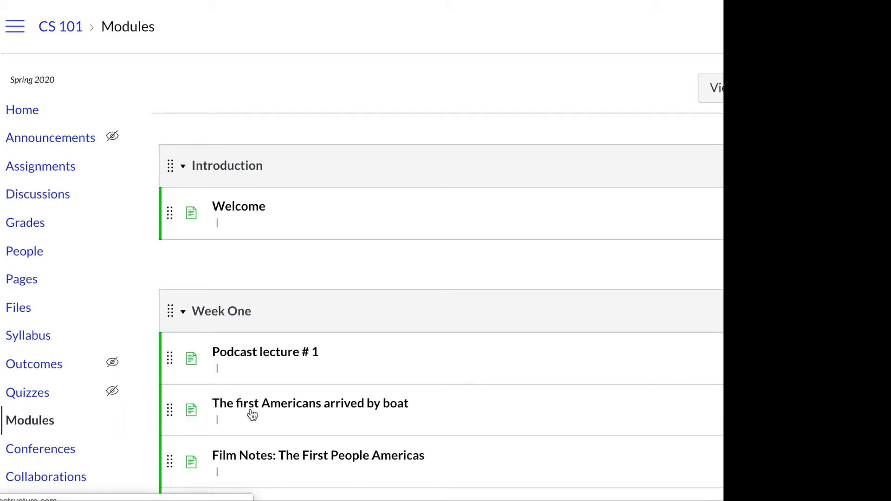
scroll(246, 416, "down", 1)
scroll(249, 407, "down", 4)
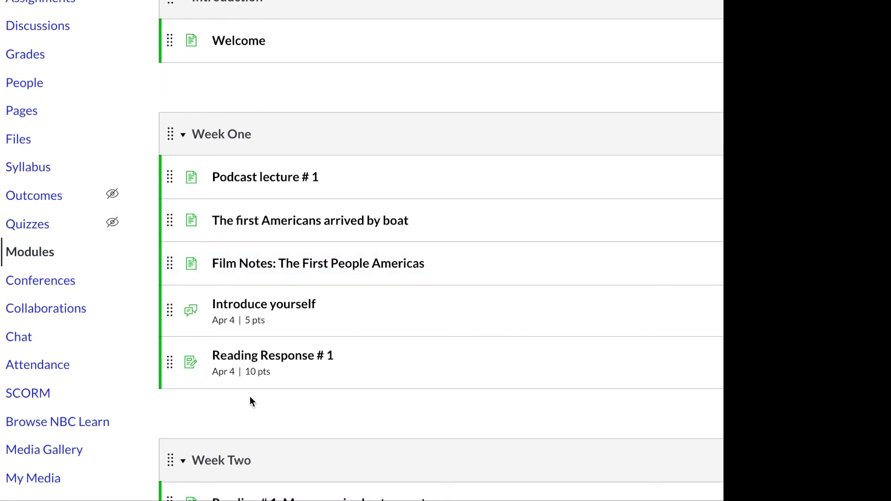
View the Reading Response # 1 assignment with its article link, six questions and 10 points
left_click(243, 358)
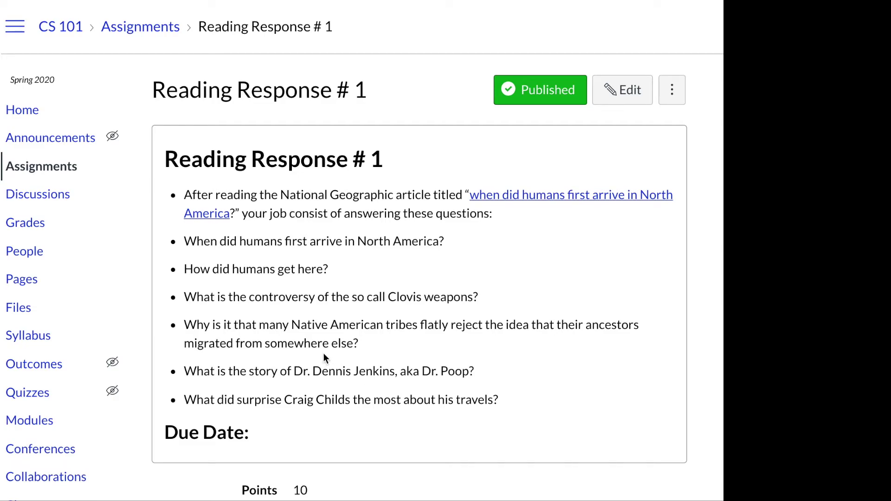
Return to the Modules list showing all five Week One items
left_click(30, 423)
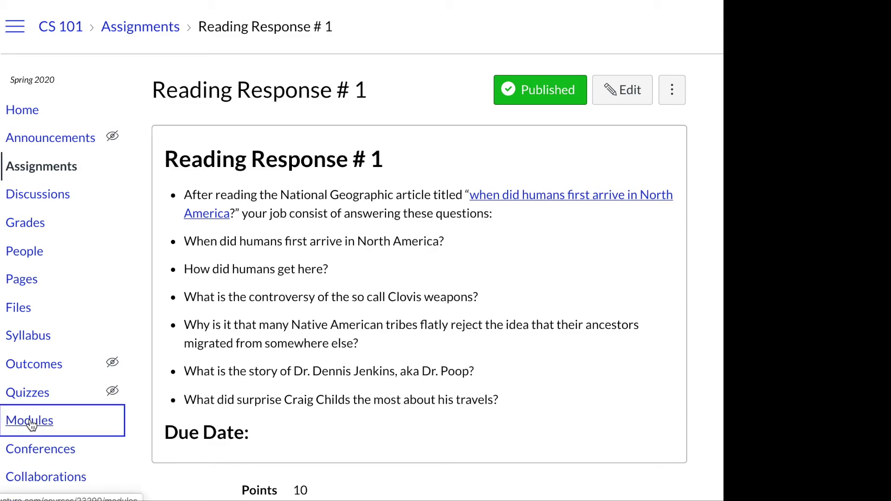
scroll(244, 354, "down", 1)
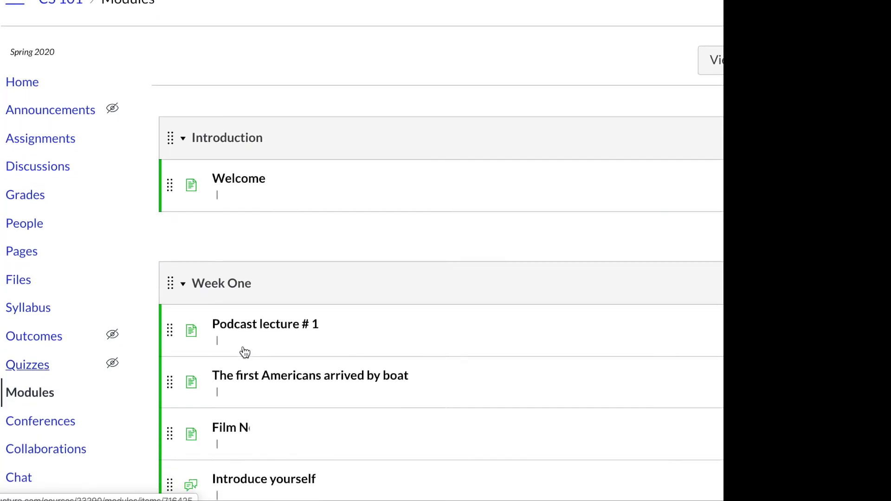
scroll(243, 348, "down", 2)
scroll(242, 348, "down", 1)
scroll(243, 348, "down", 1)
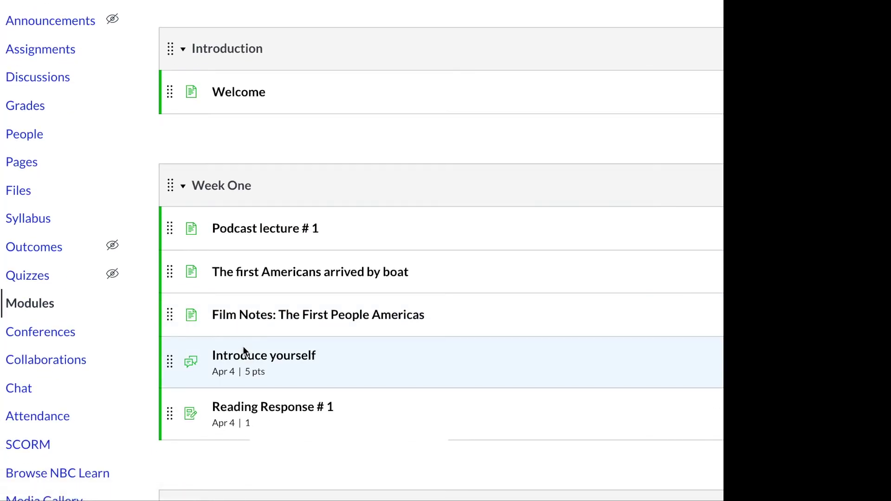